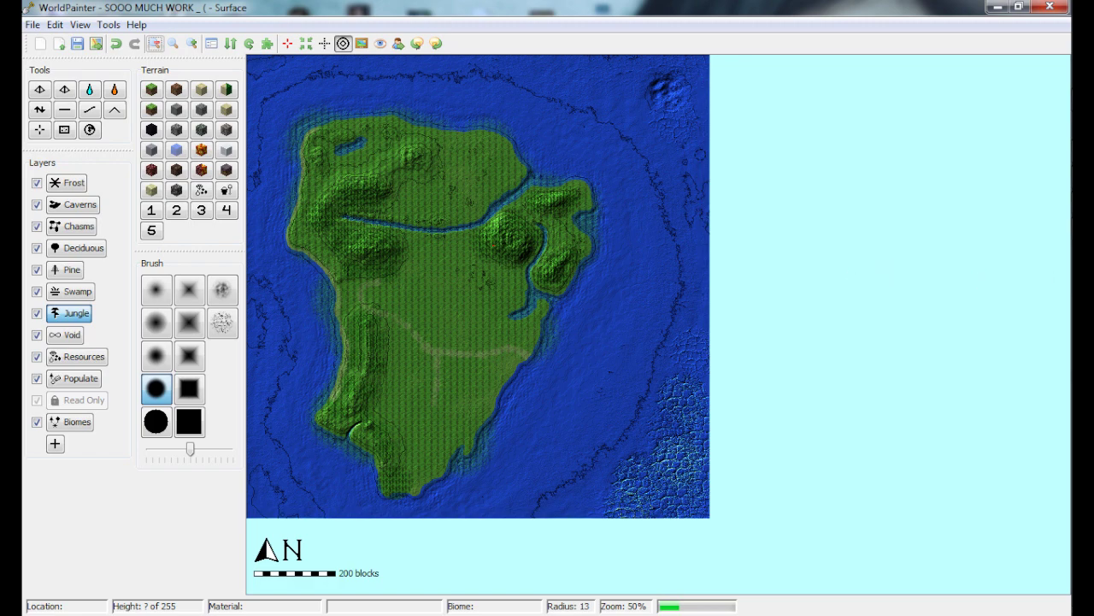
- Bring up the Jptourmap2 Jurassic Park map beside the WorldPainter island for comparison
key(alt+Tab)
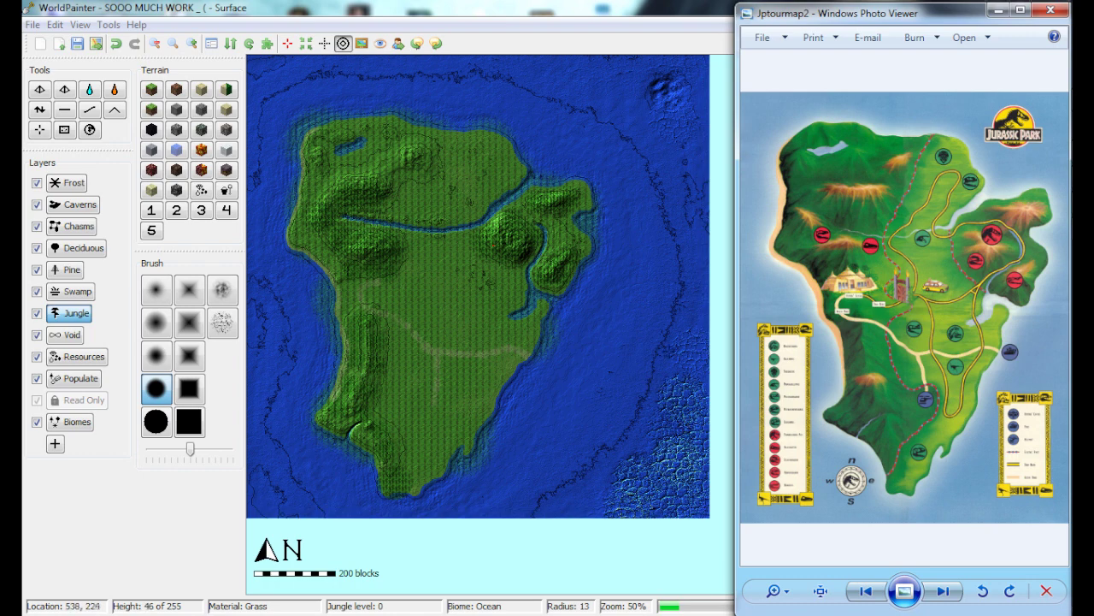
- Try the Height tool on the seabed east of the island, using the cracked-texture brush at radius 117
click(39, 109)
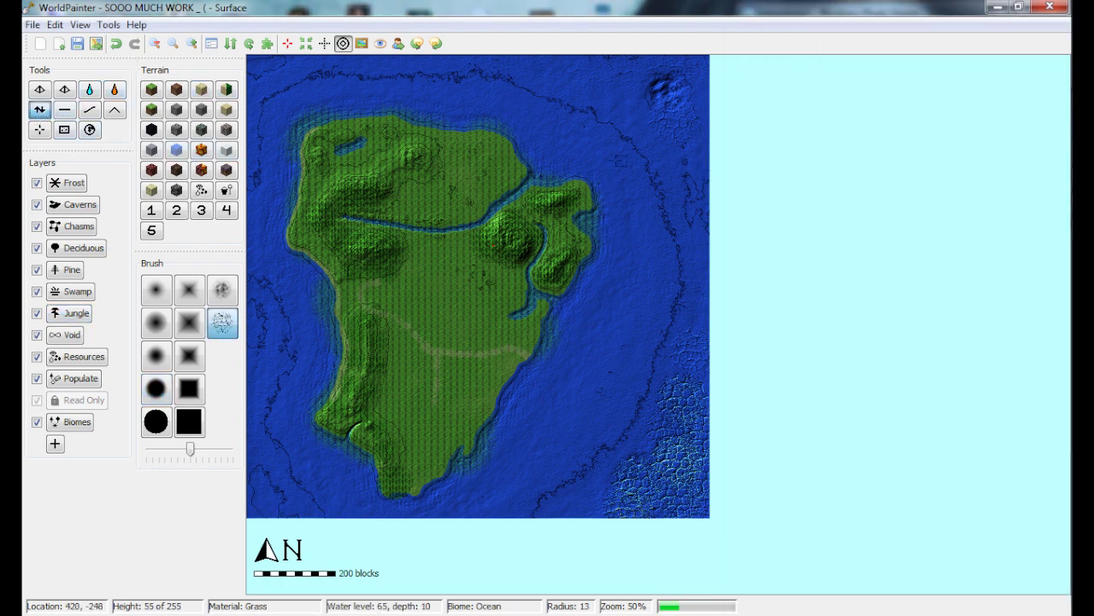
scroll(616, 164, down, 20)
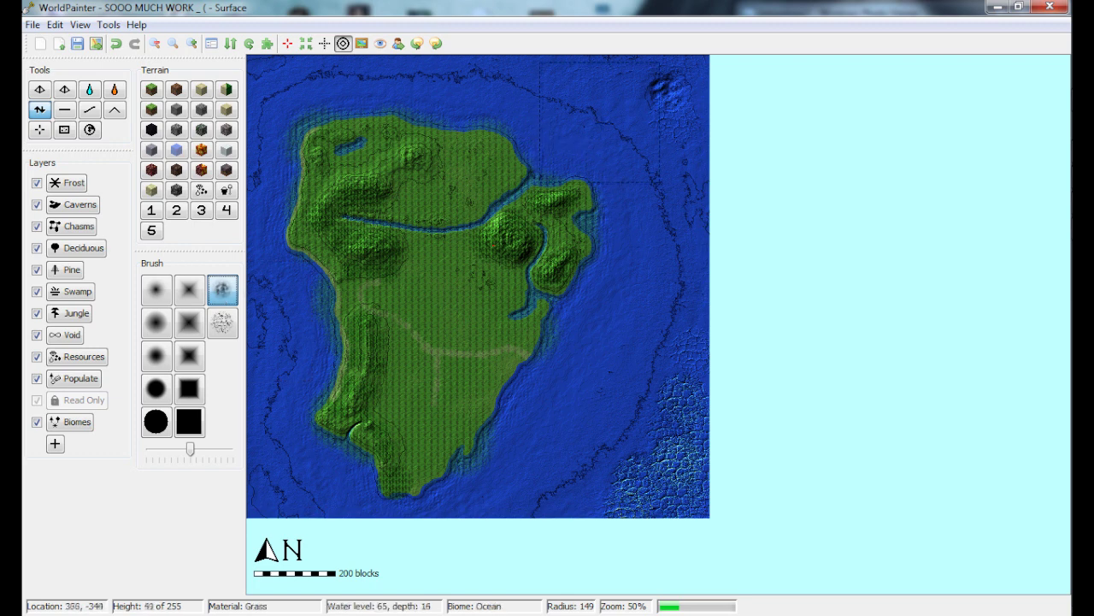
scroll(629, 150, down, 3)
click(223, 326)
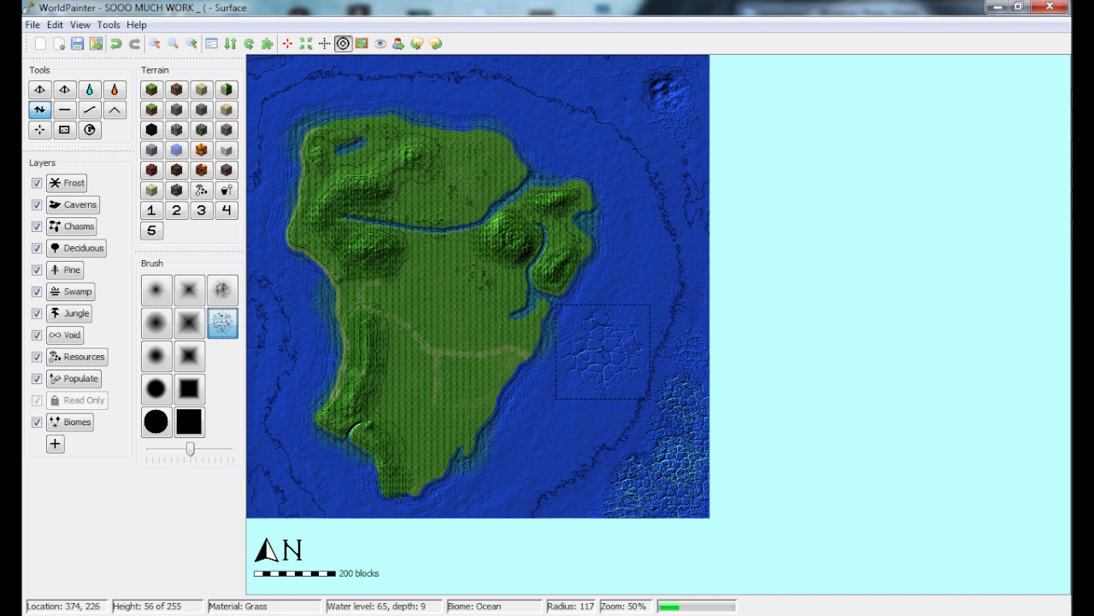
click(603, 352)
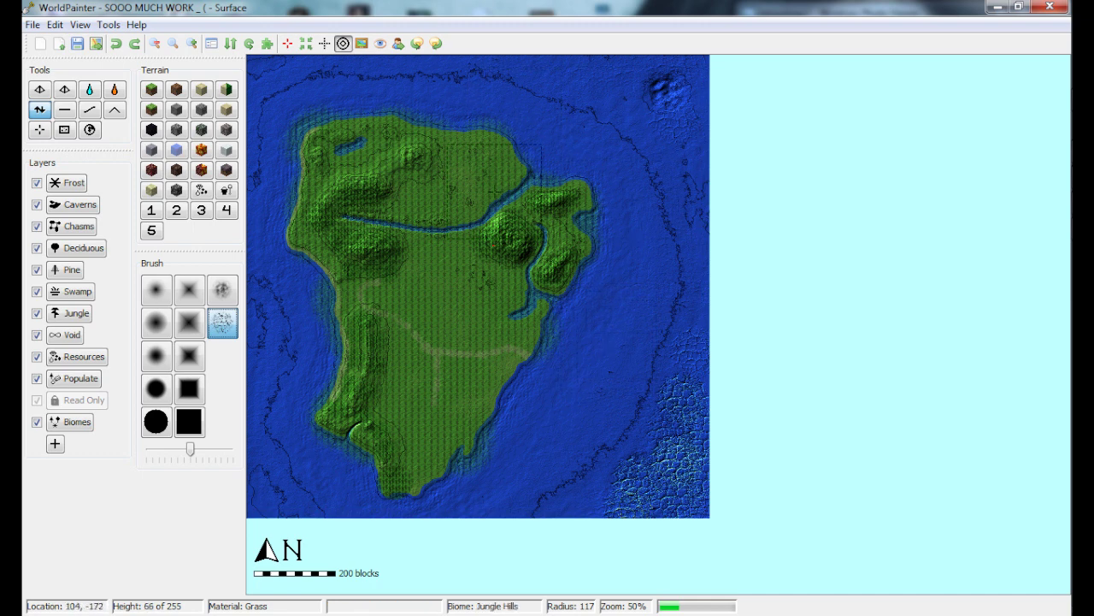
- Compare the island's shape and hills with the Jptourmap2 reference image again, and return to WorldPainter
key(alt+Tab)
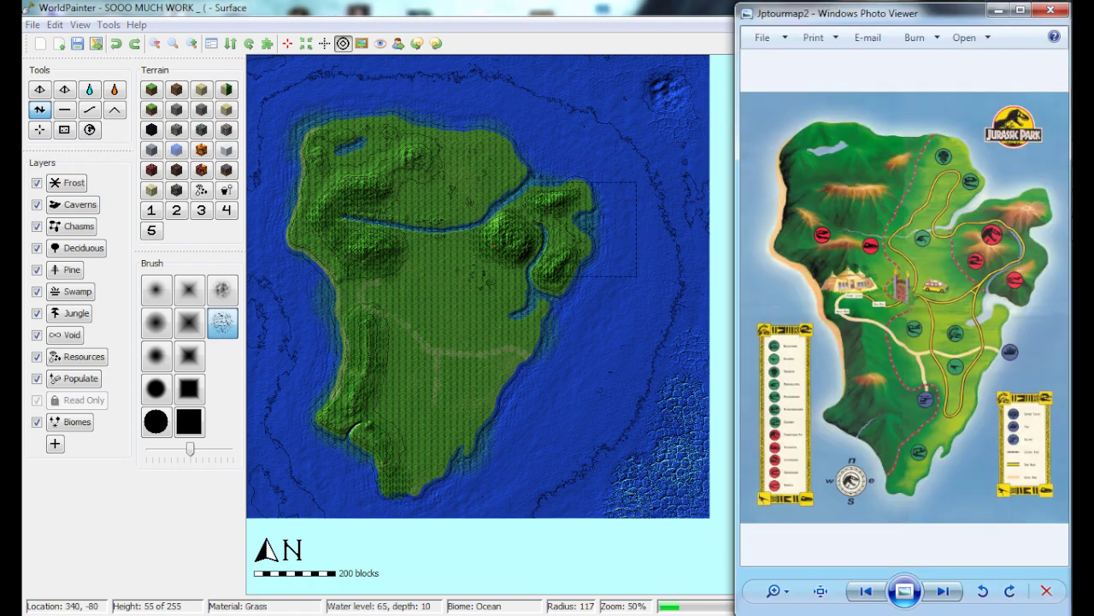
click(590, 7)
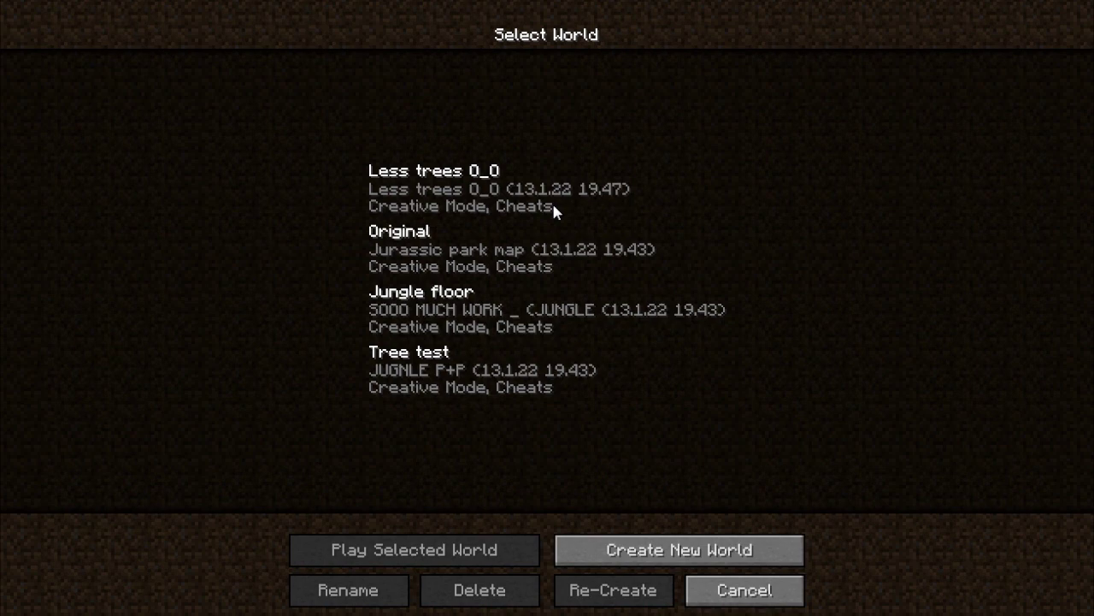
- Load the Original world in Minecraft's single-player mode
click(513, 238)
click(445, 551)
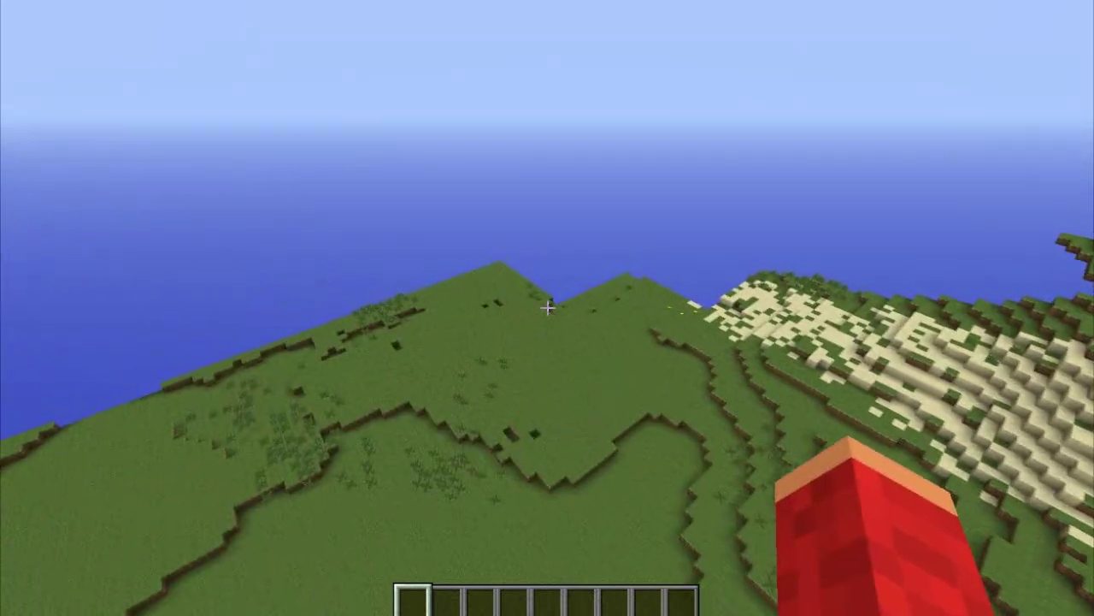
key(Escape)
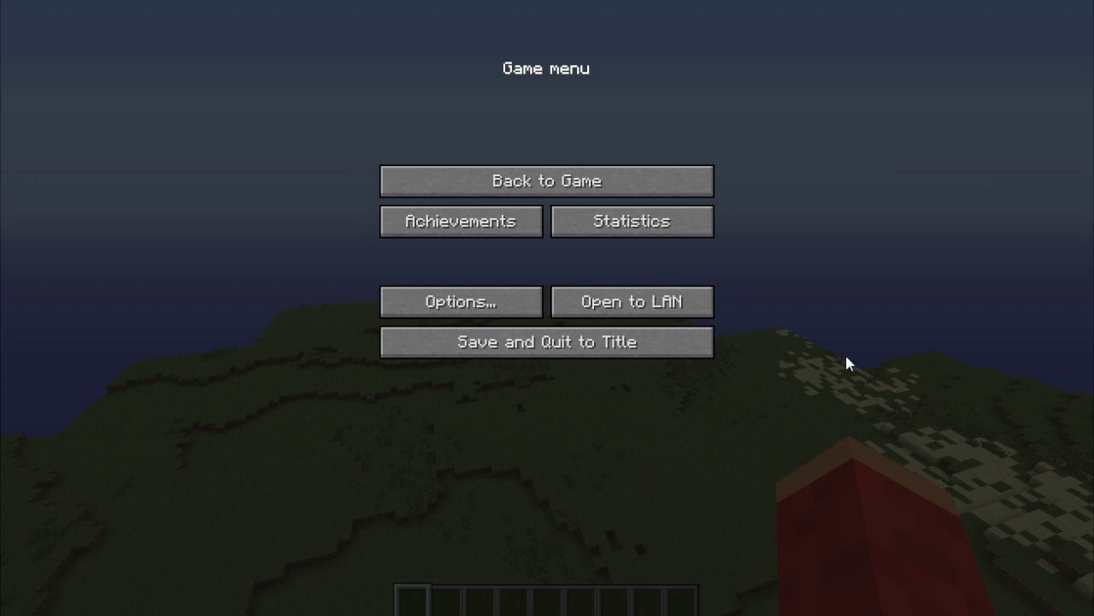
key(Escape)
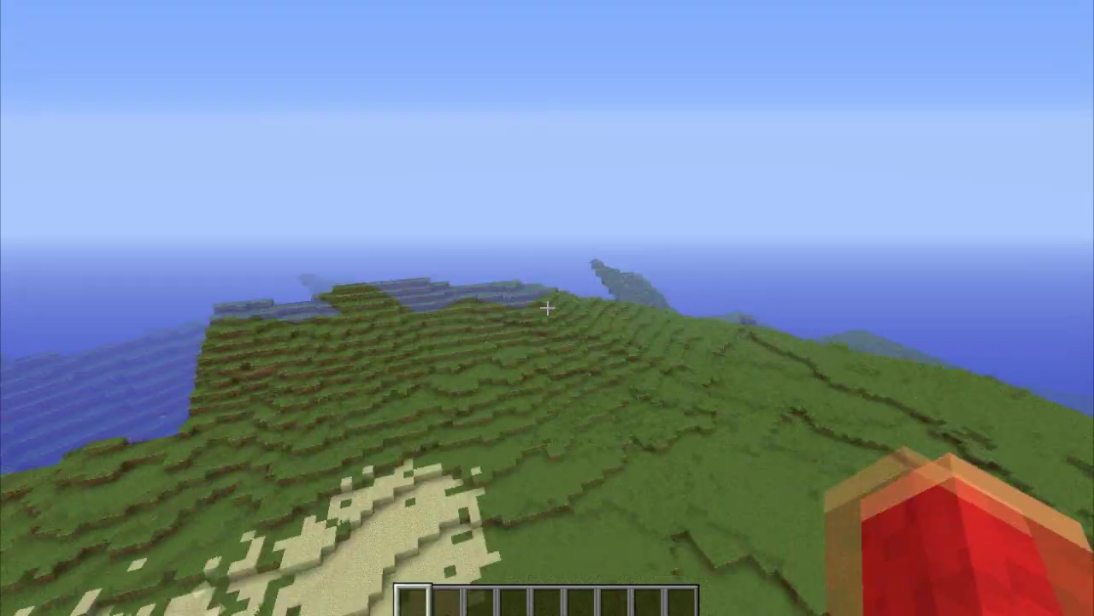
- Fly over the grassland to the sandy coast and dive underwater to examine the beach and seabed
key(w)
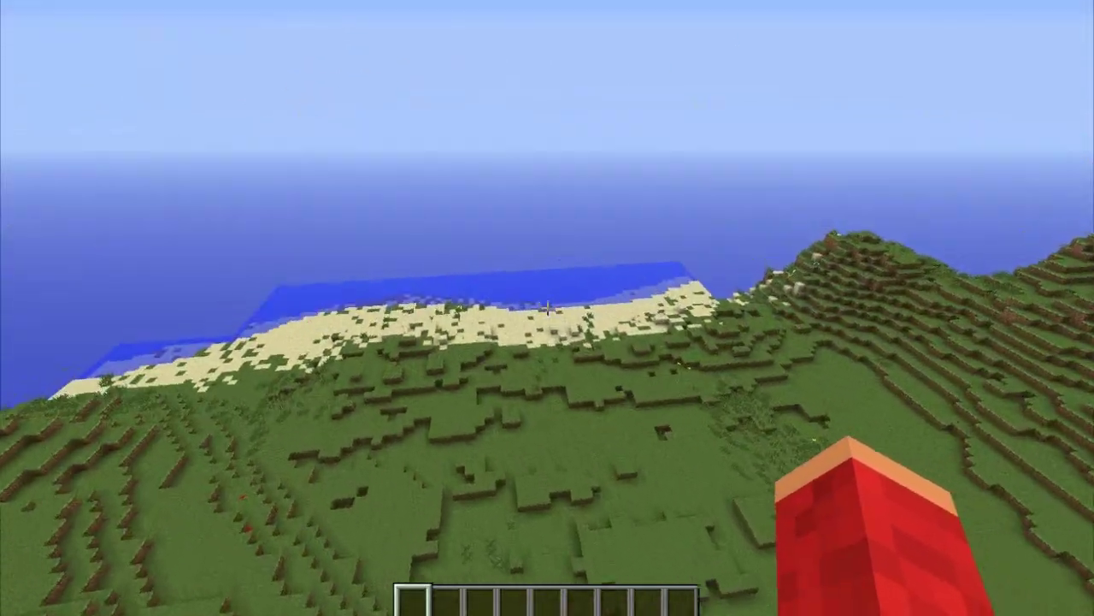
key(w)
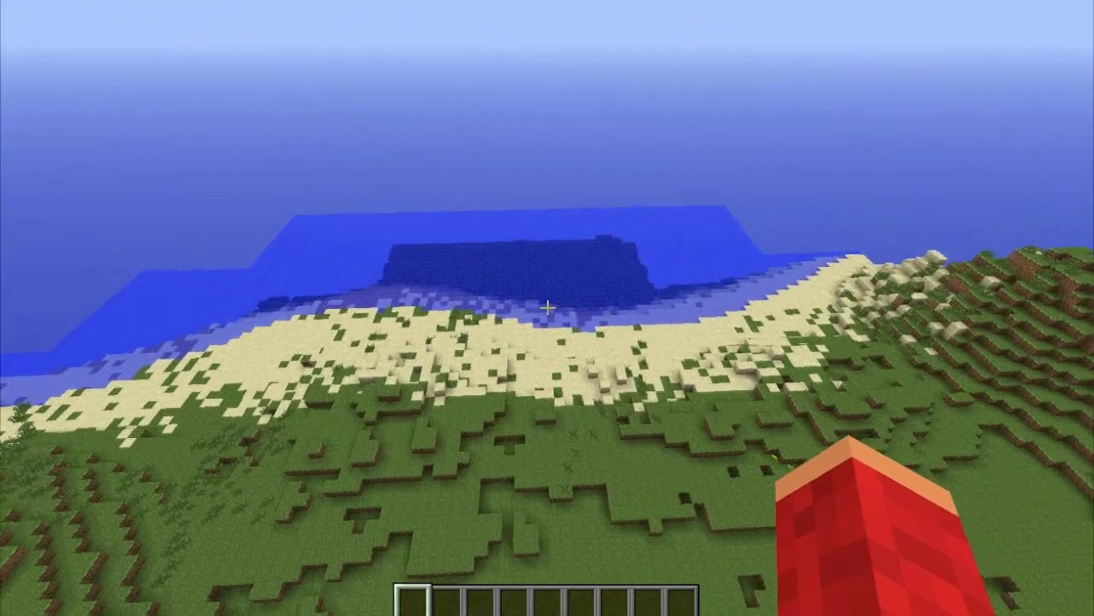
key(w)
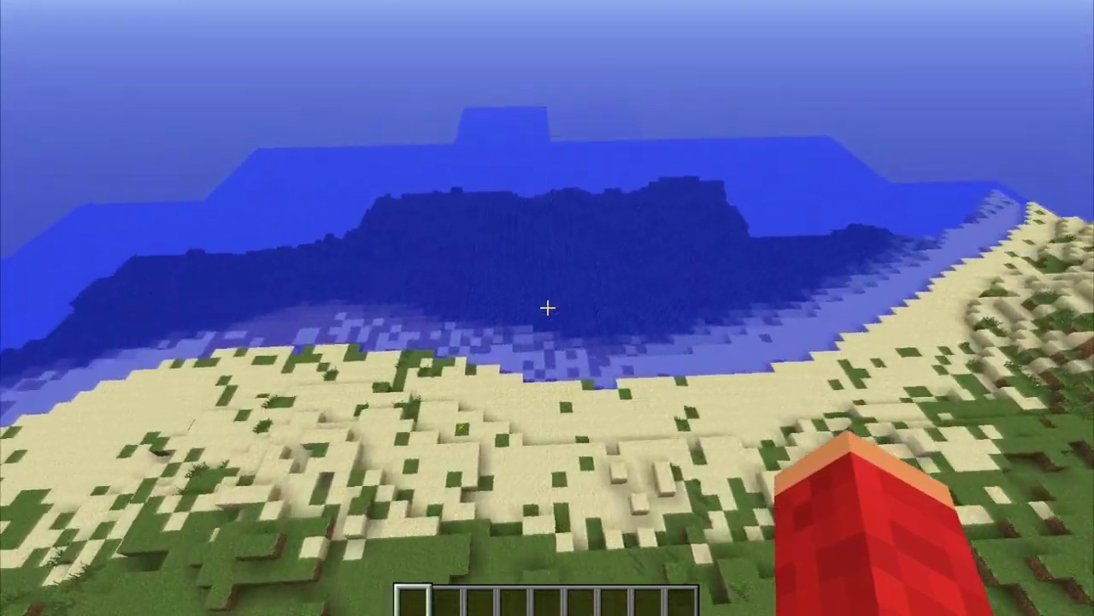
key(w)
key(w)
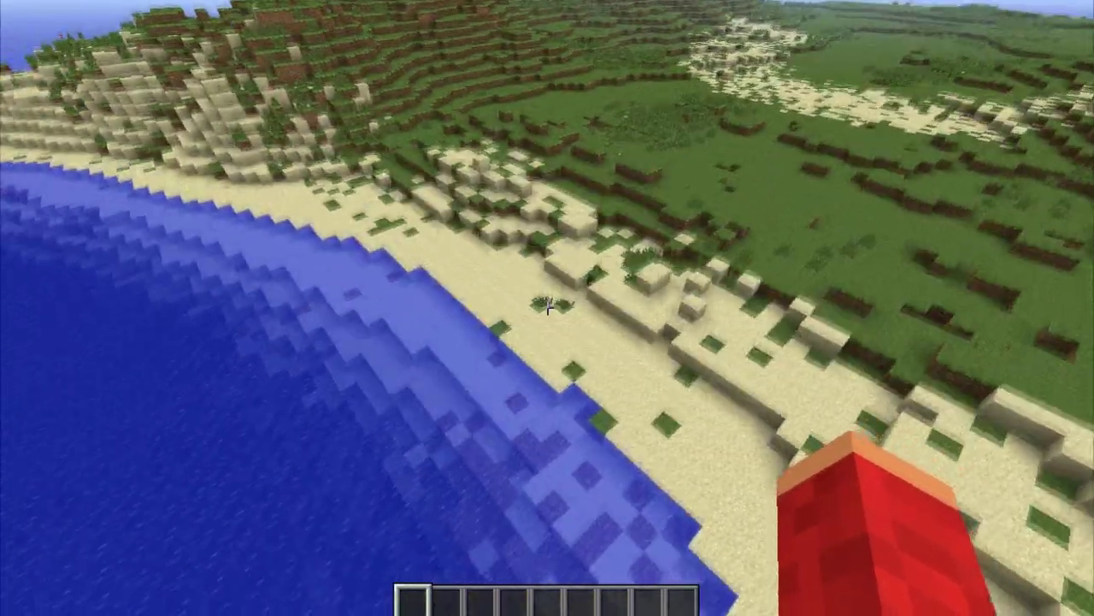
key(w)
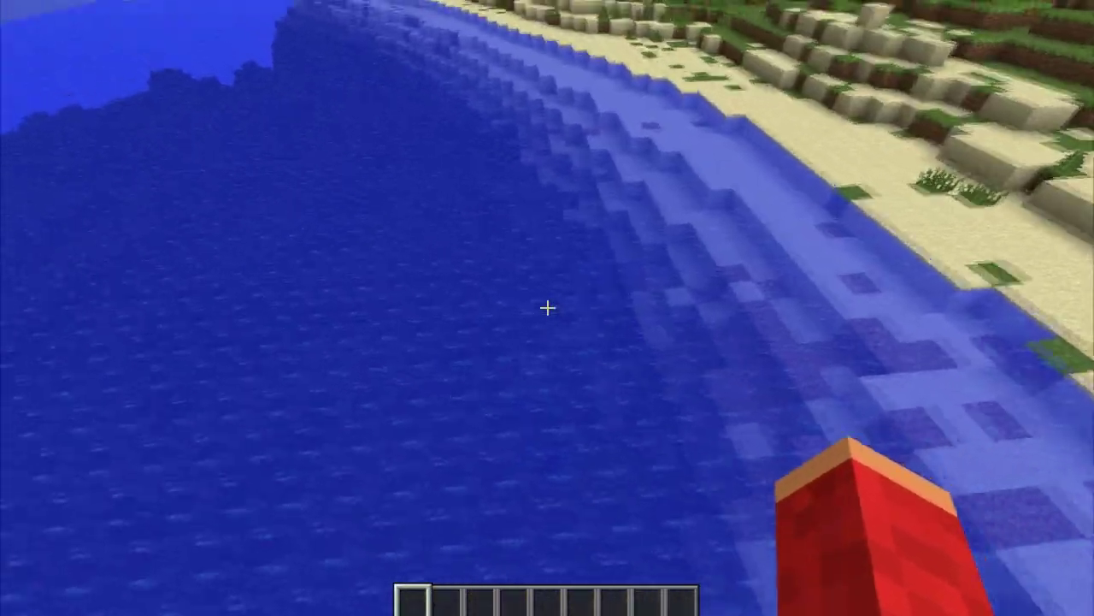
key(w)
key(w)
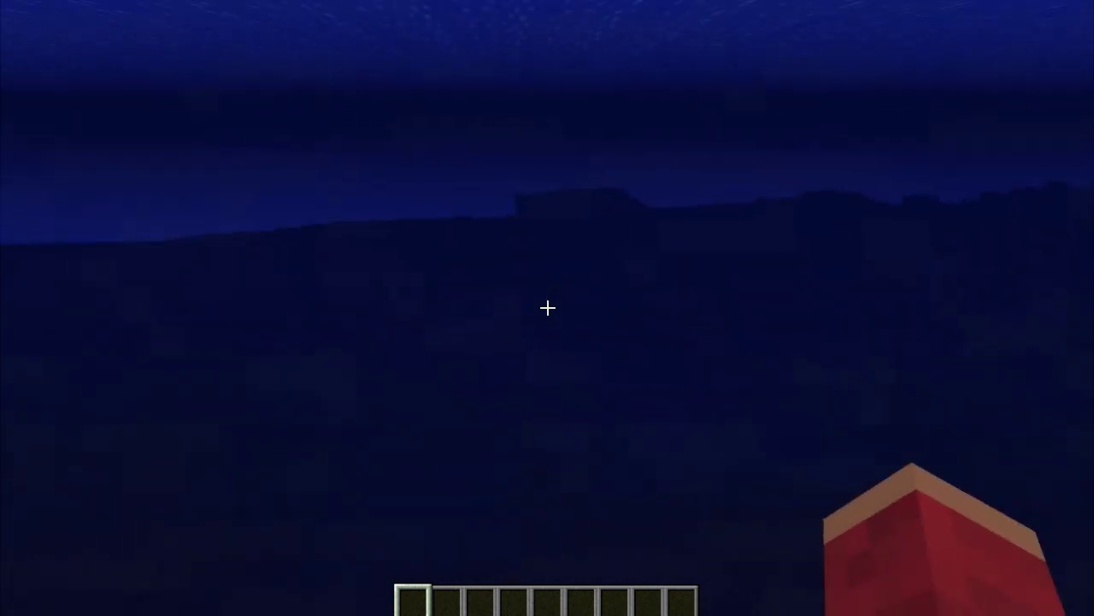
key(w)
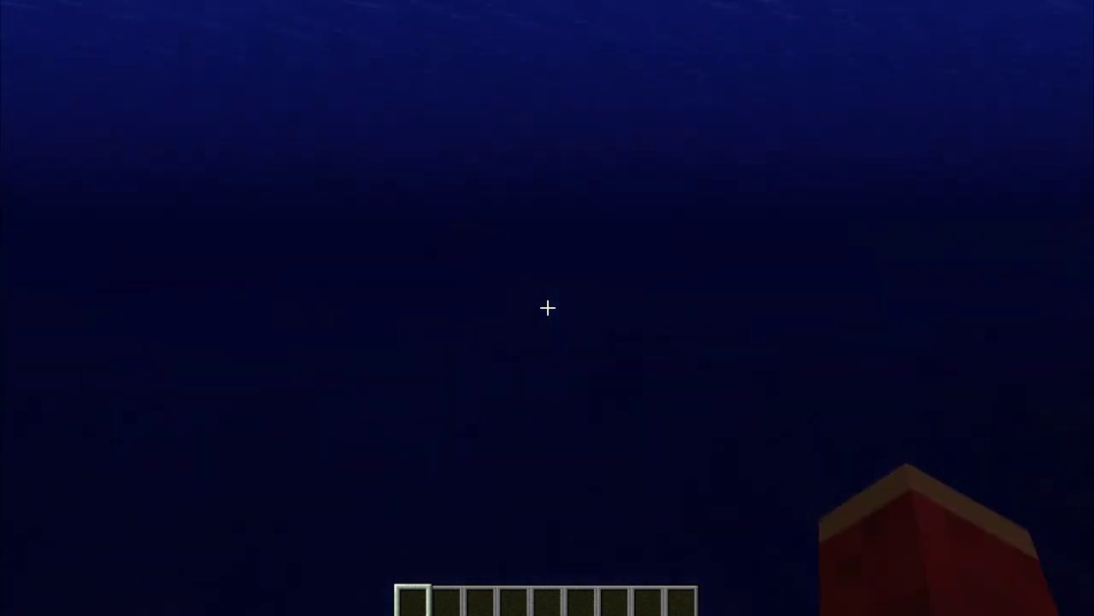
- Surface from the sea and fly back towards the island to examine its coastline and mountains
key(space)
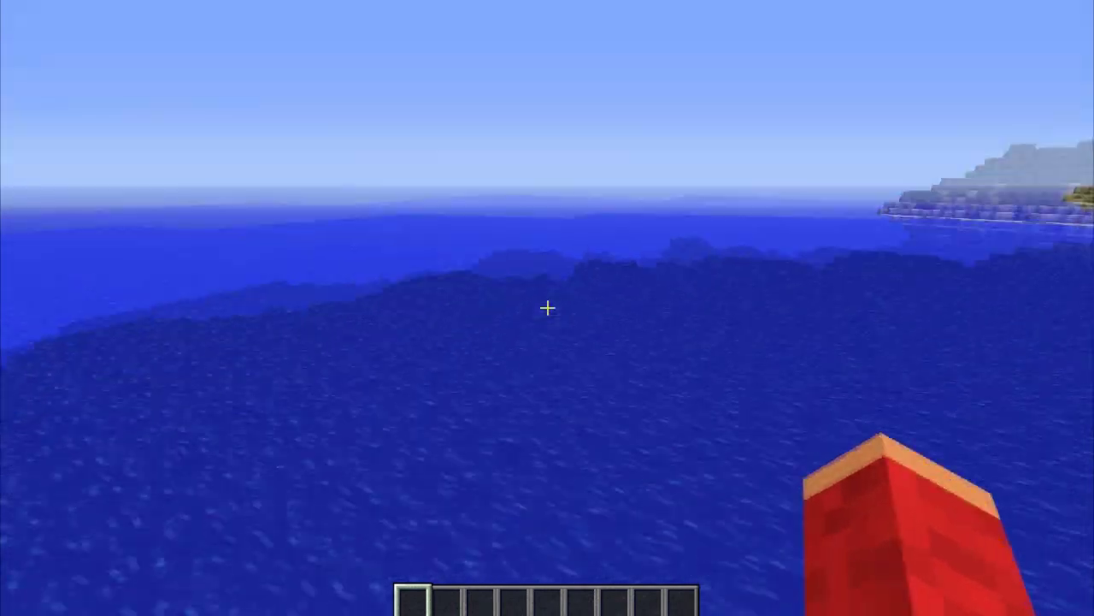
key(w)
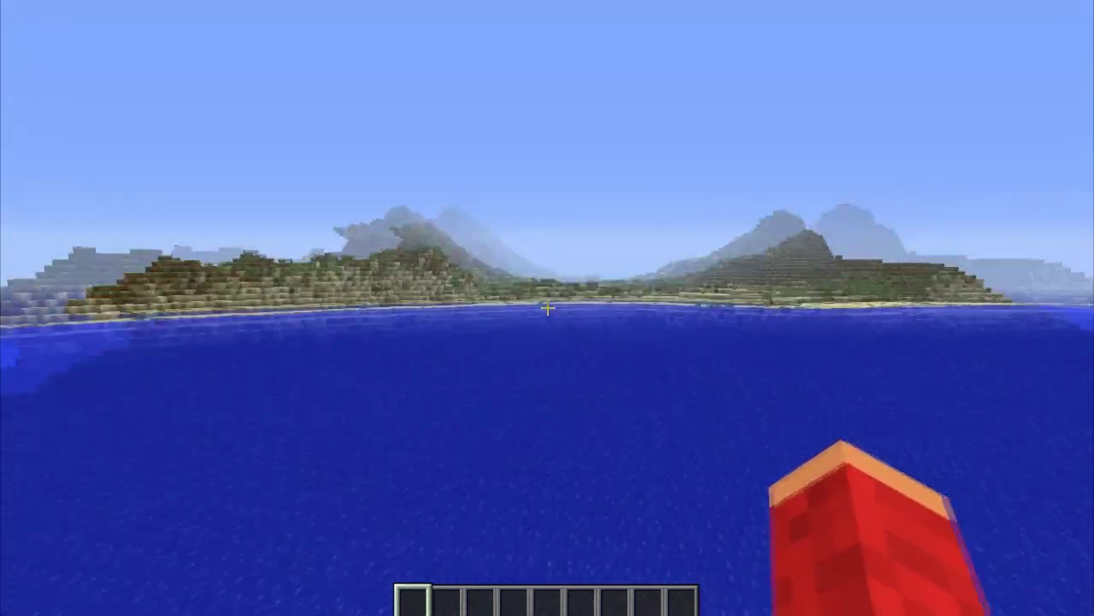
key(w)
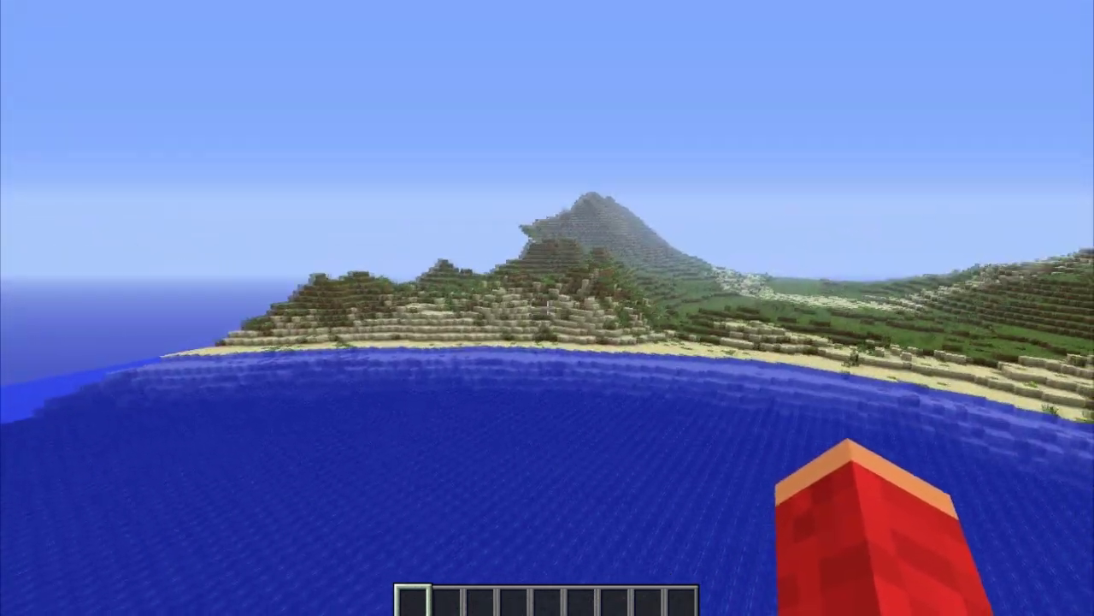
key(w)
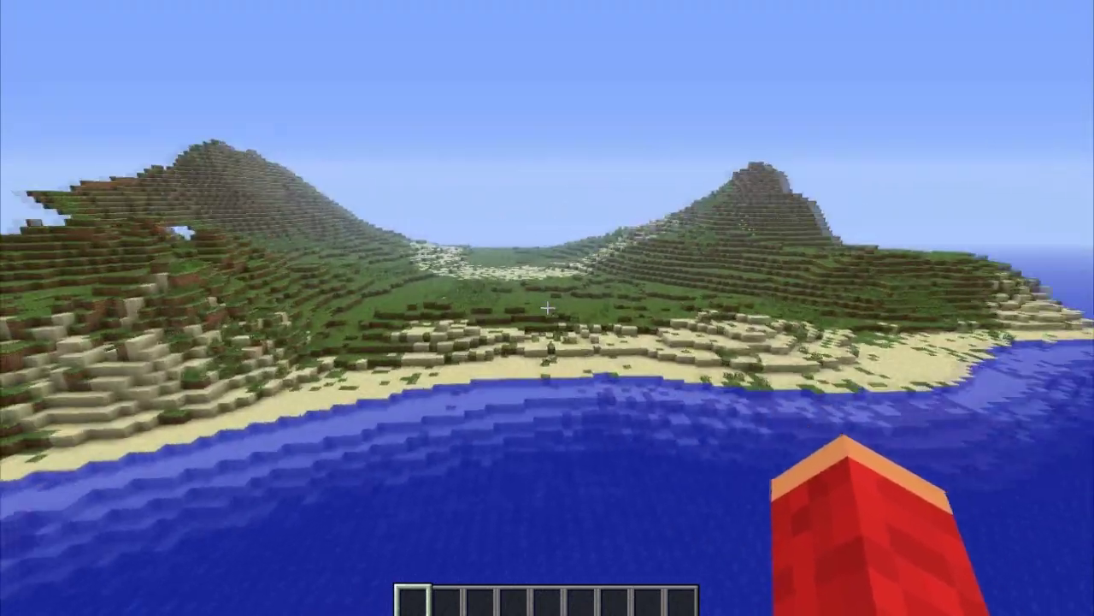
key(w)
- Save and quit the Original world, and load the Jungle floor world to view its river and mountain
click(512, 342)
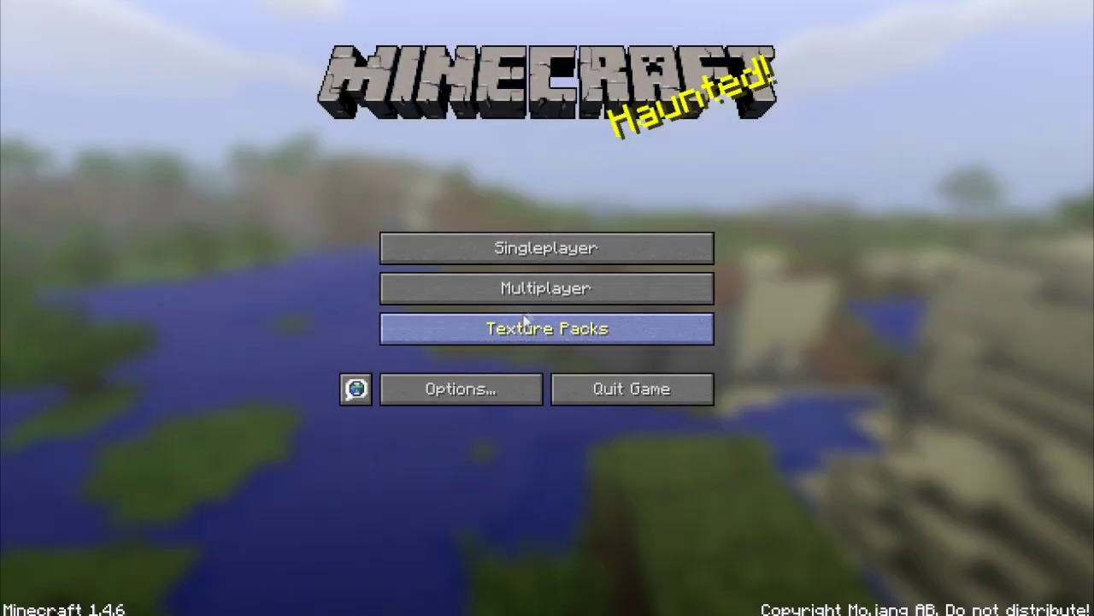
click(542, 249)
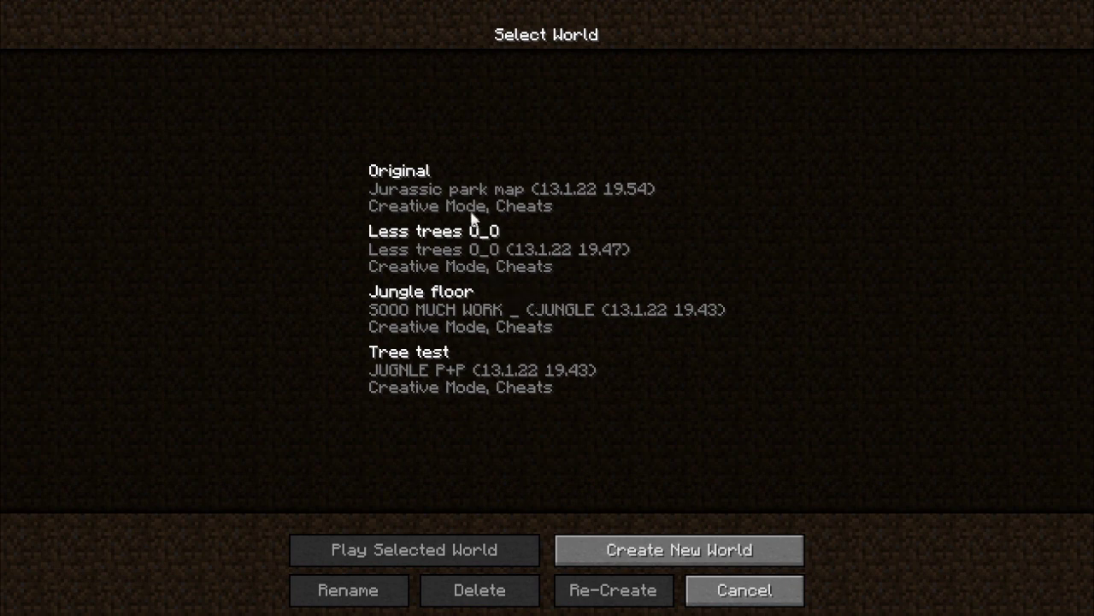
click(468, 311)
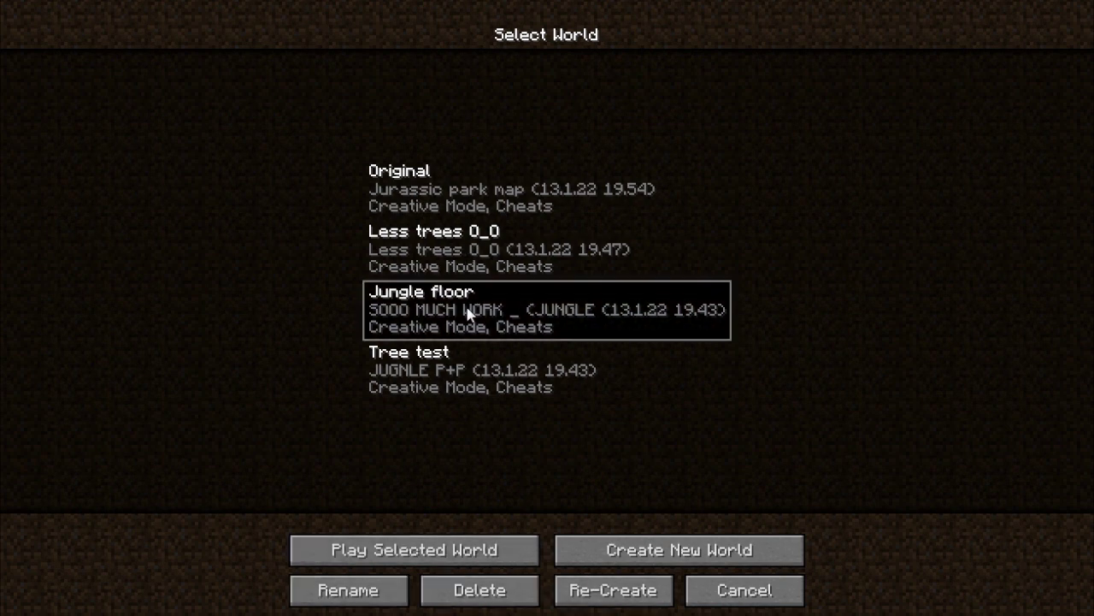
click(450, 552)
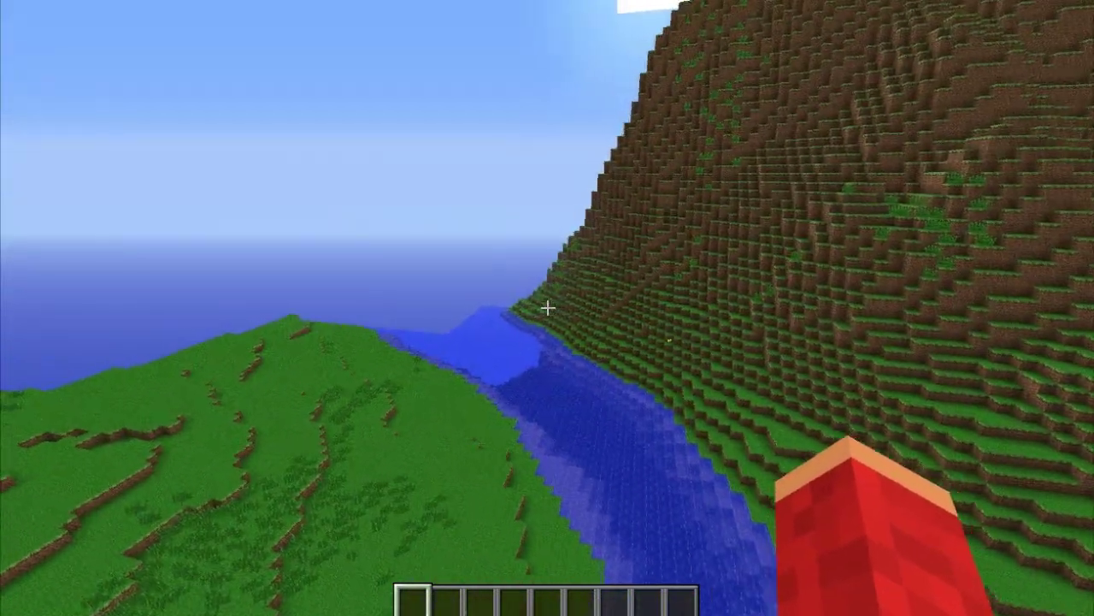
key(w)
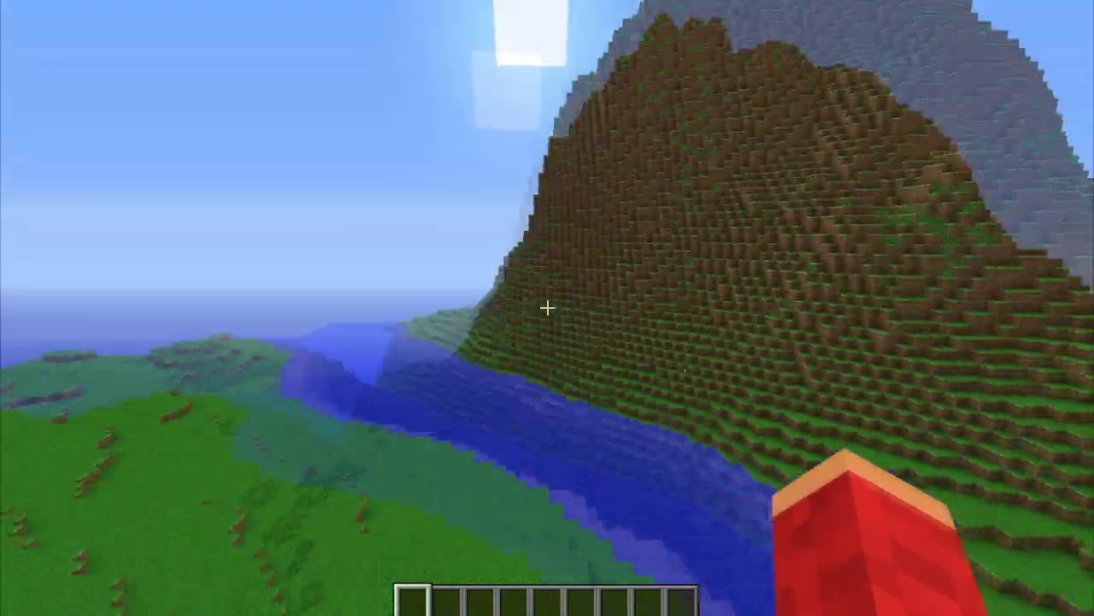
- Save and quit the Jungle floor world, and load the Tree test world
key(Escape)
click(540, 345)
click(556, 246)
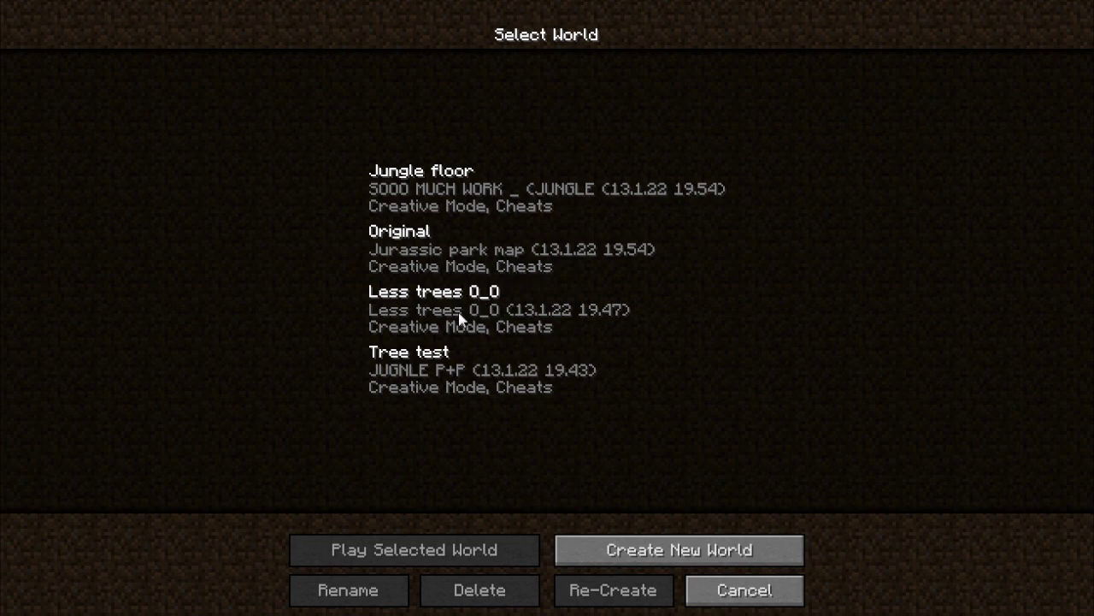
click(461, 550)
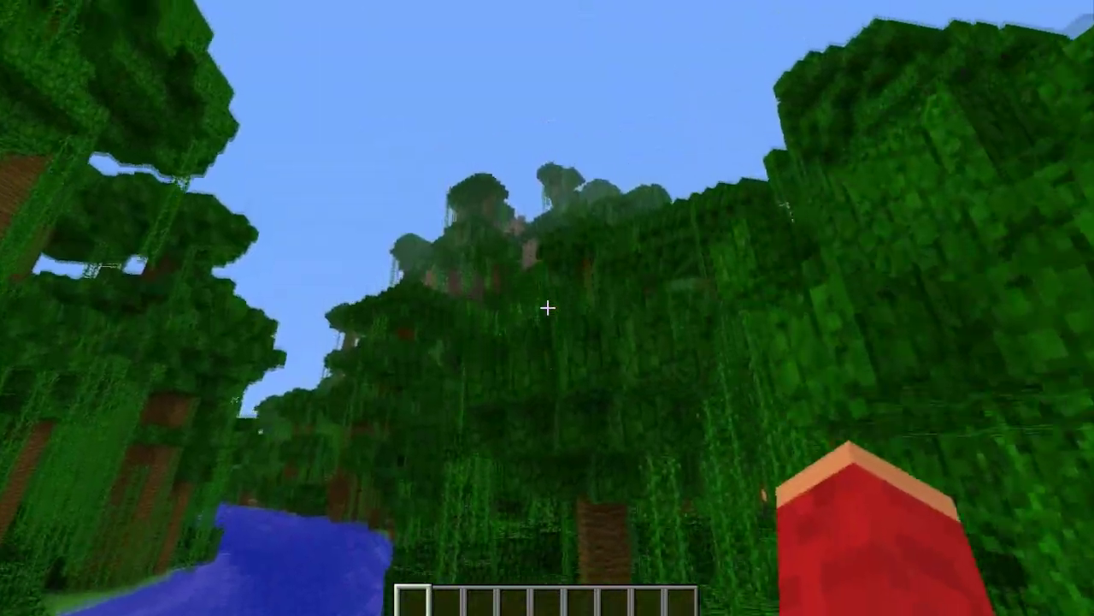
- Save and quit the Tree test world, and load another saved world with jungle trees
key(Escape)
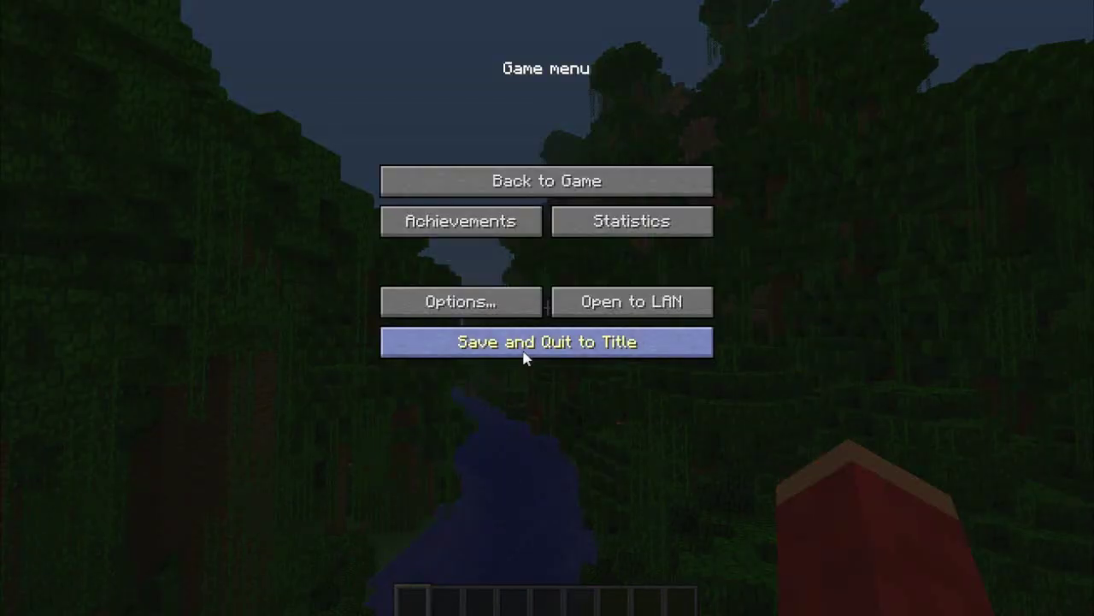
click(525, 358)
click(540, 248)
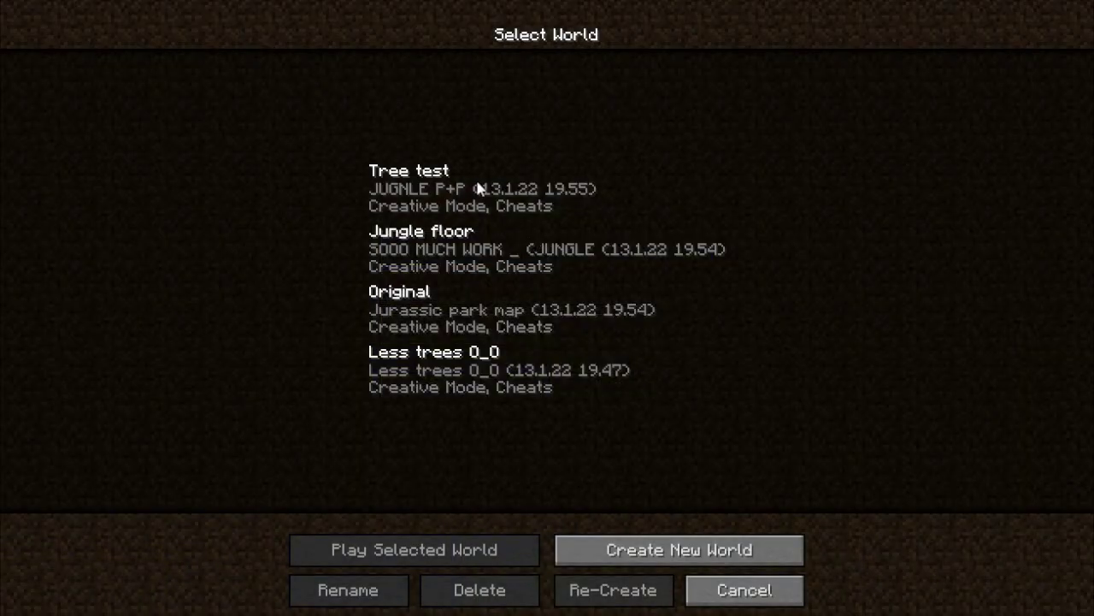
click(481, 548)
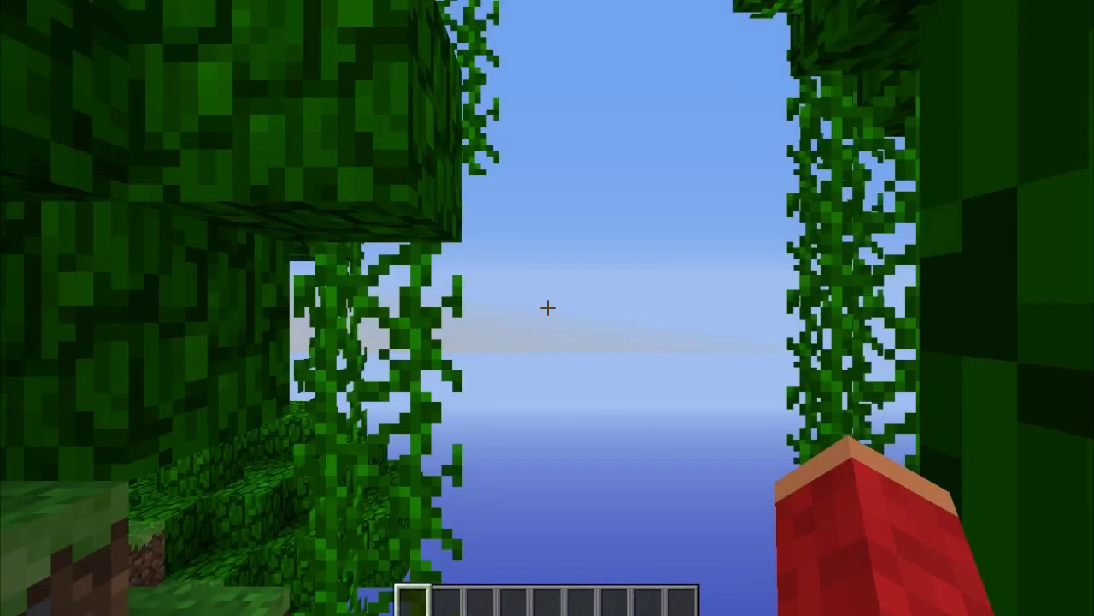
- Fly up above and around the jungle canopy to examine the tree coverage on the slopes and flat ground
key(space)
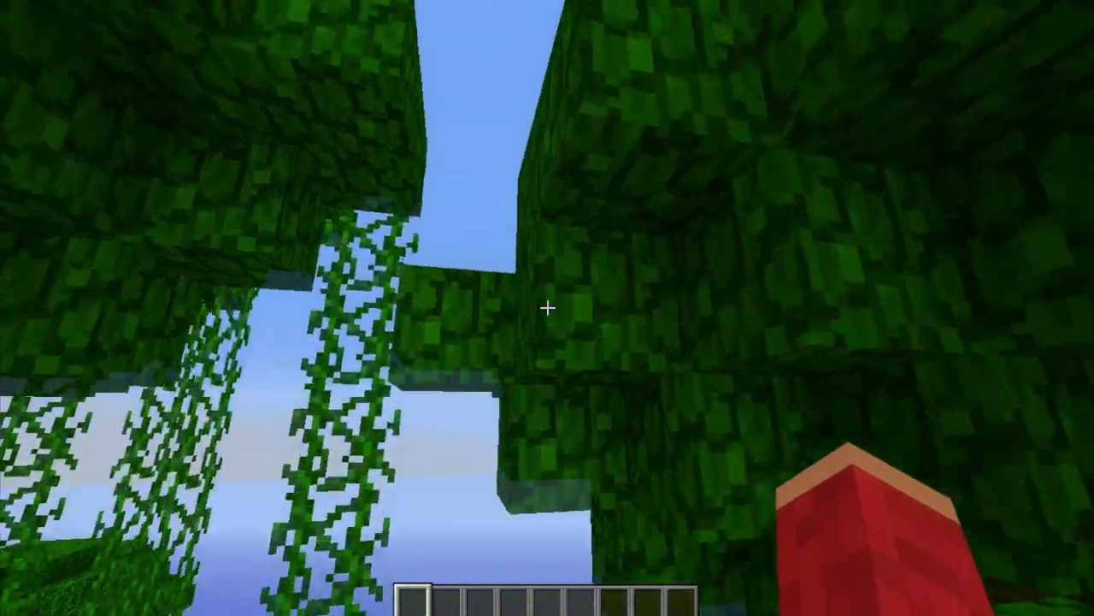
key(space)
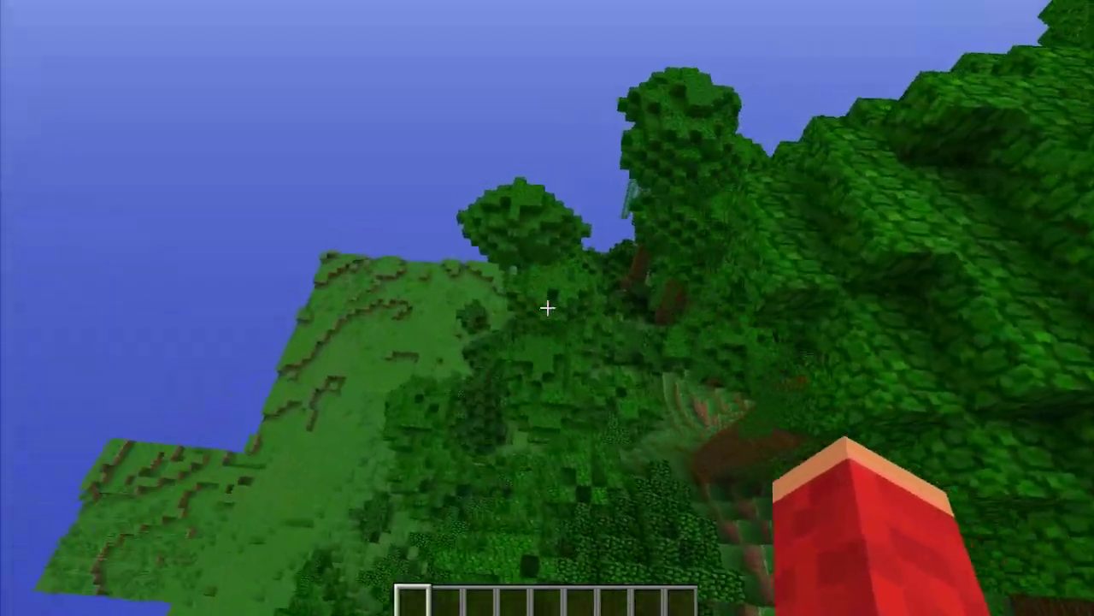
key(s)
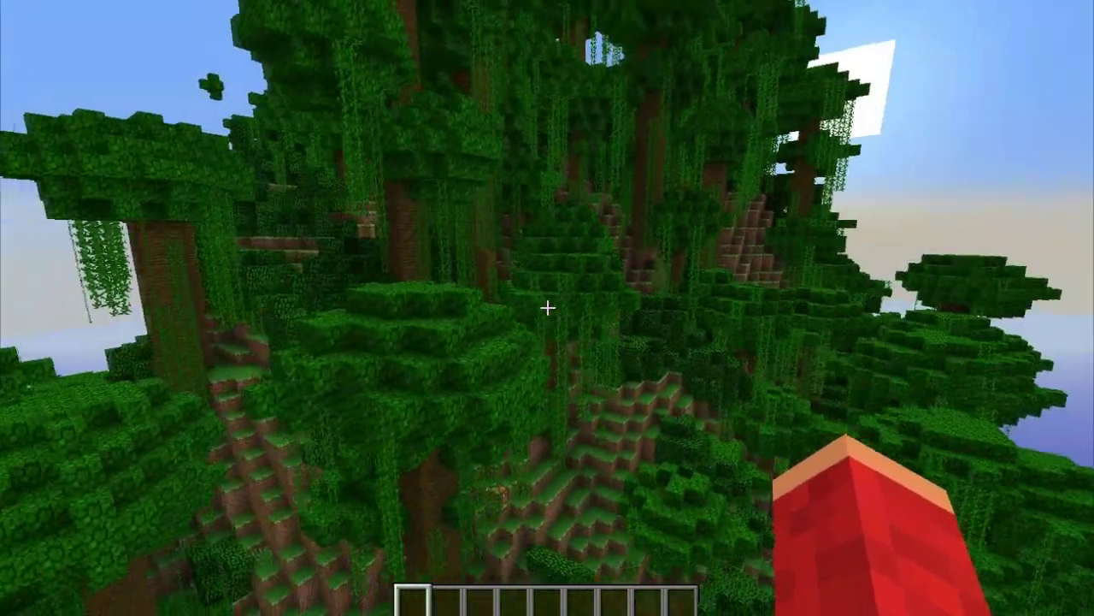
key(space)
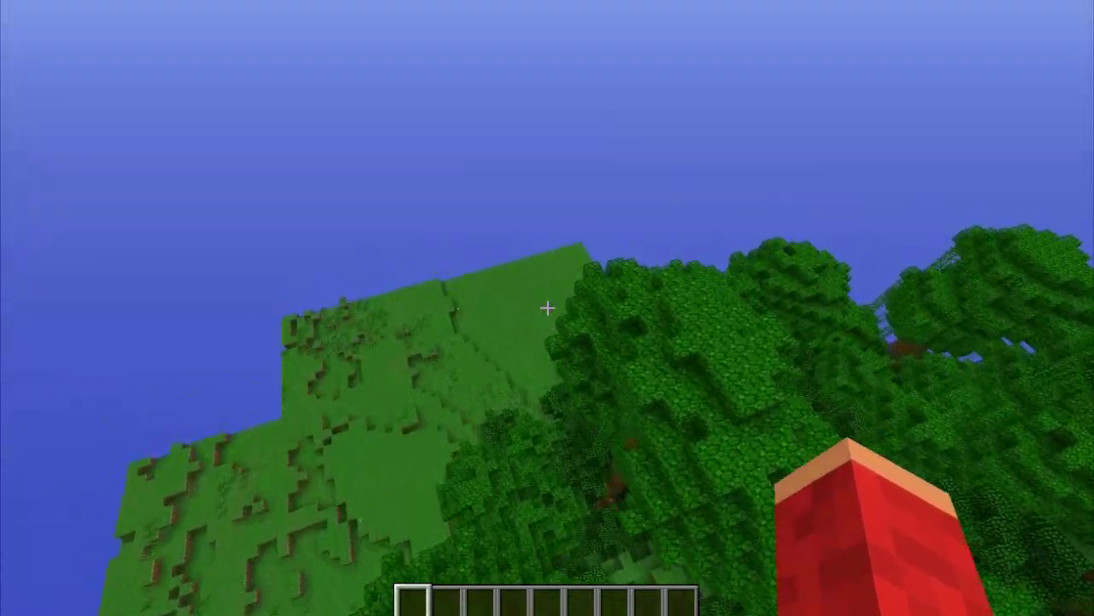
- Fly past the edge of the jungle over the open grassland and river to examine the bare terrain from above
key(w)
key(w)
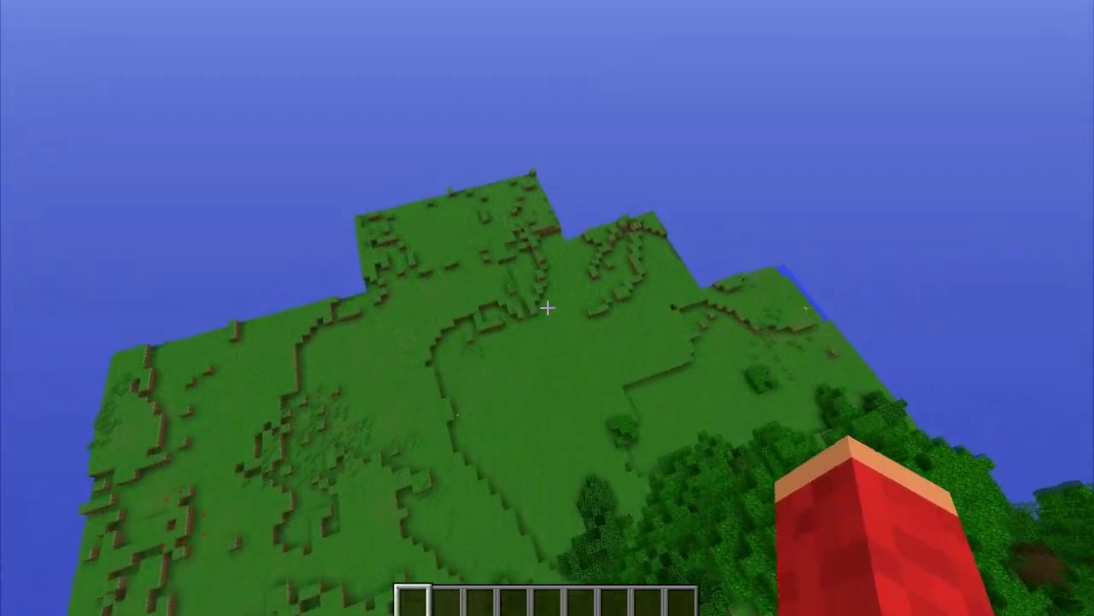
key(w)
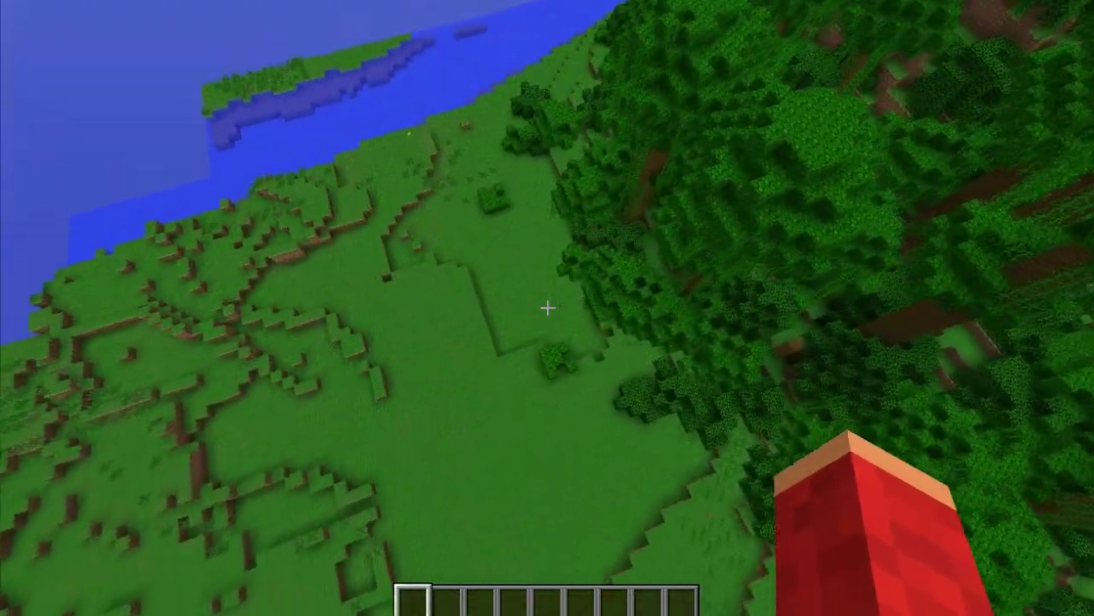
key(w)
key(w)
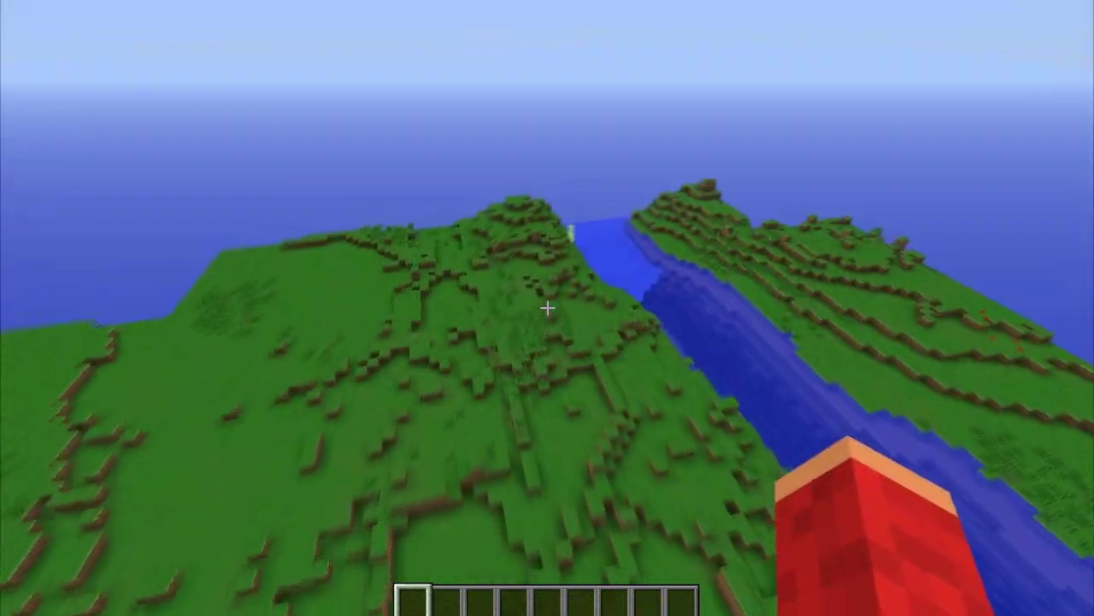
key(w)
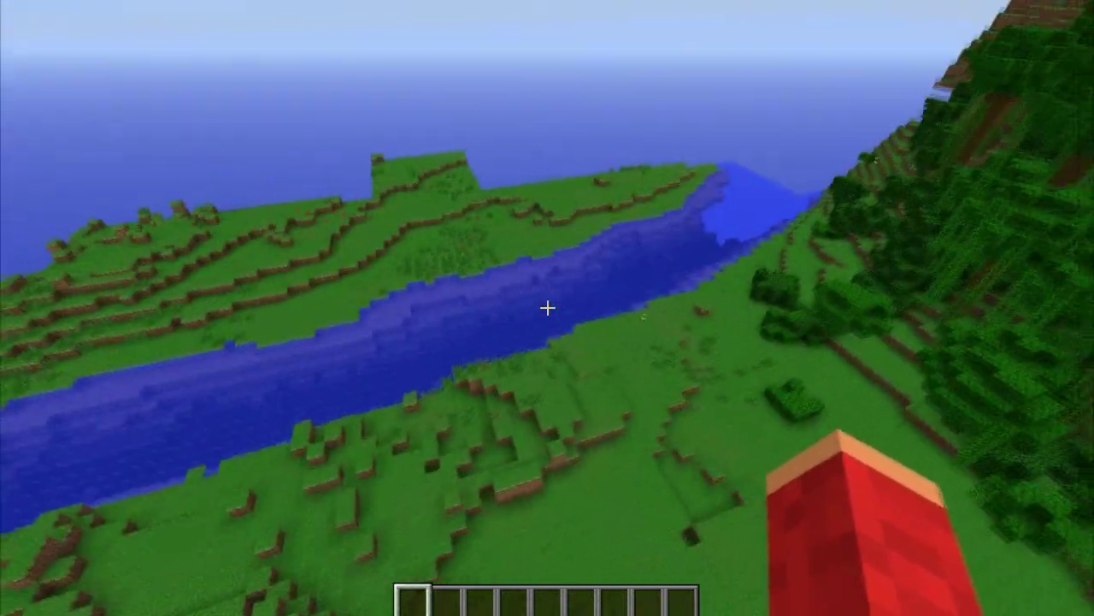
- Fly across the river and along its grassy bank to examine the steep mountainside and its jungle trees
key(w)
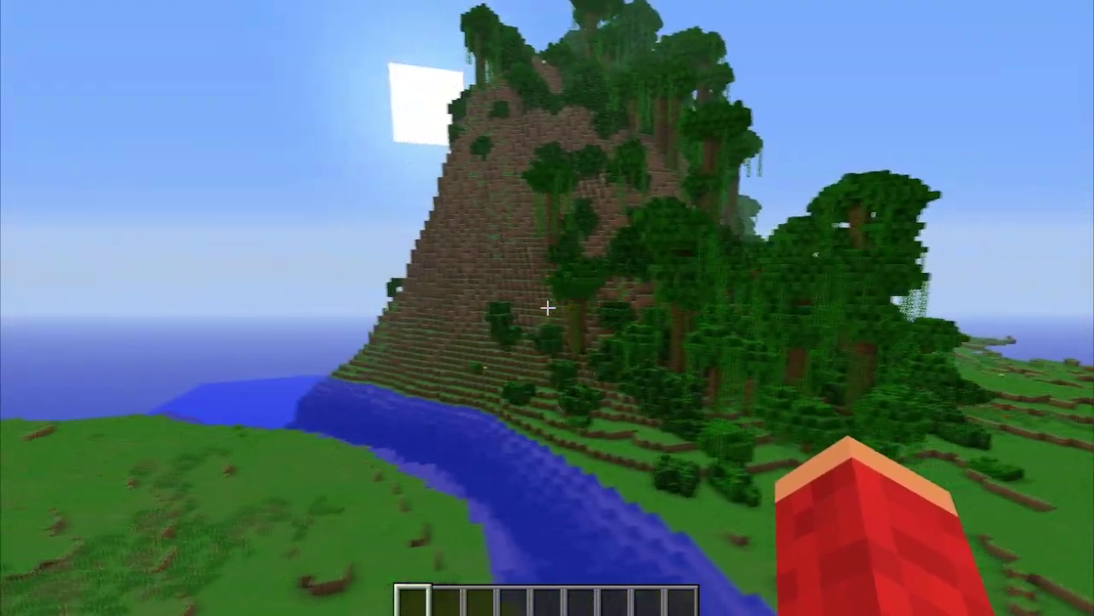
key(a)
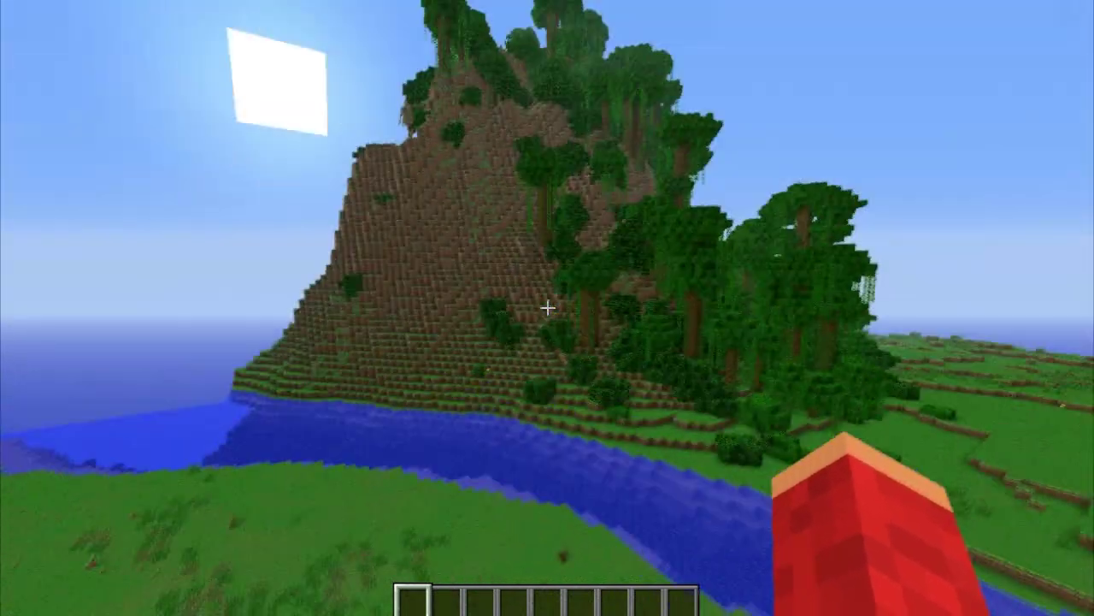
key(w)
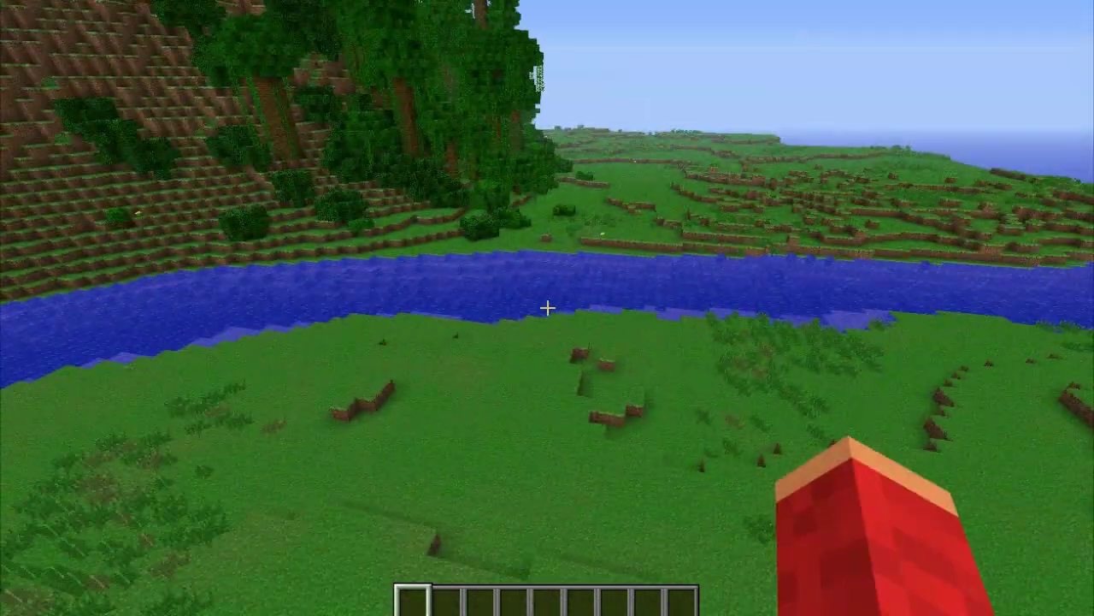
key(w)
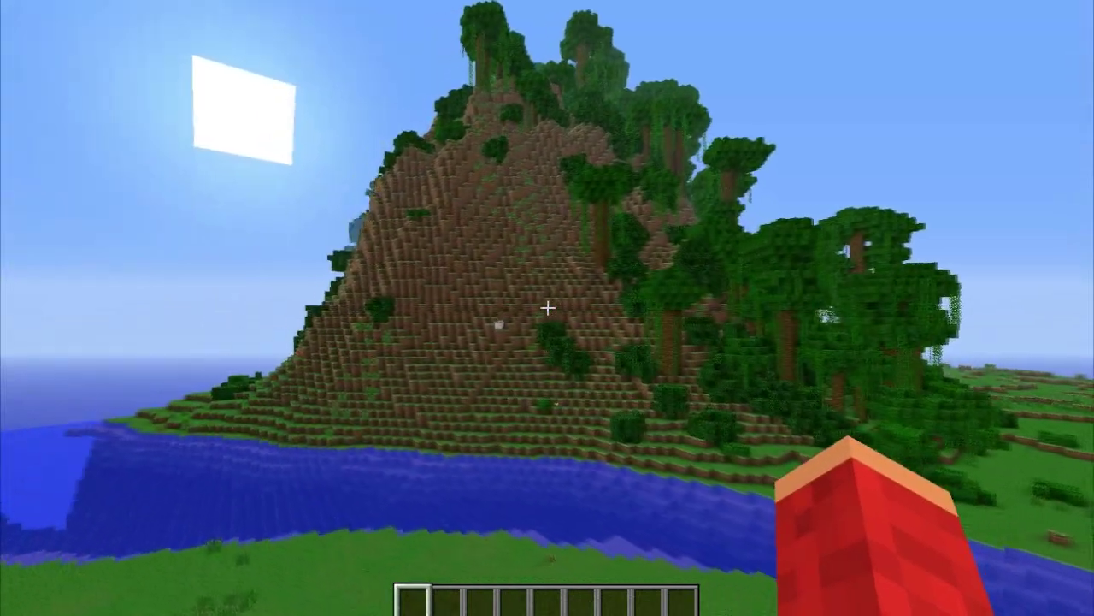
key(a)
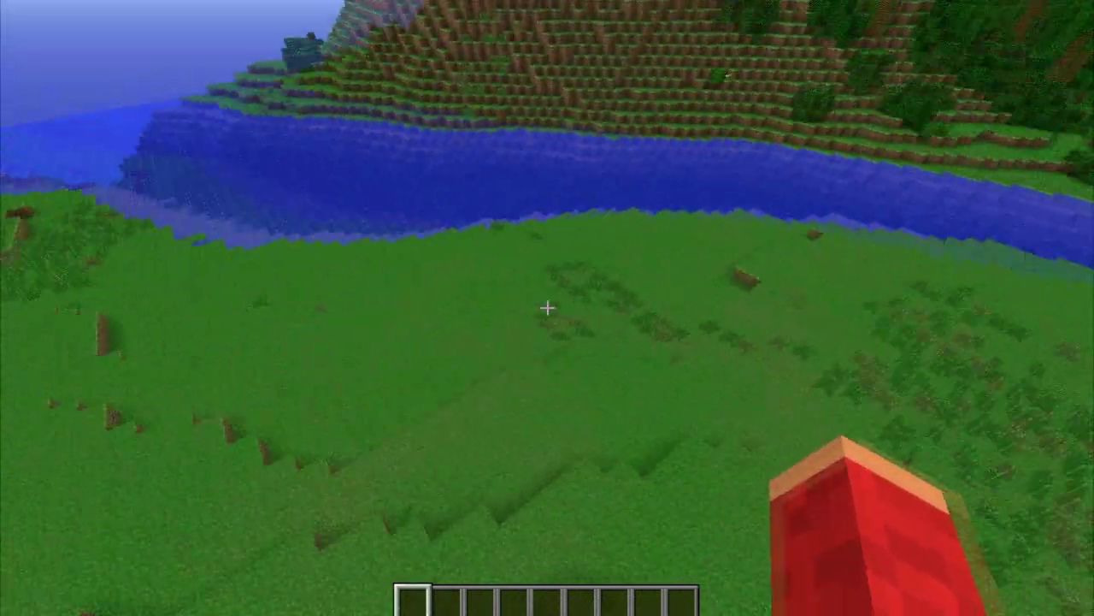
key(a)
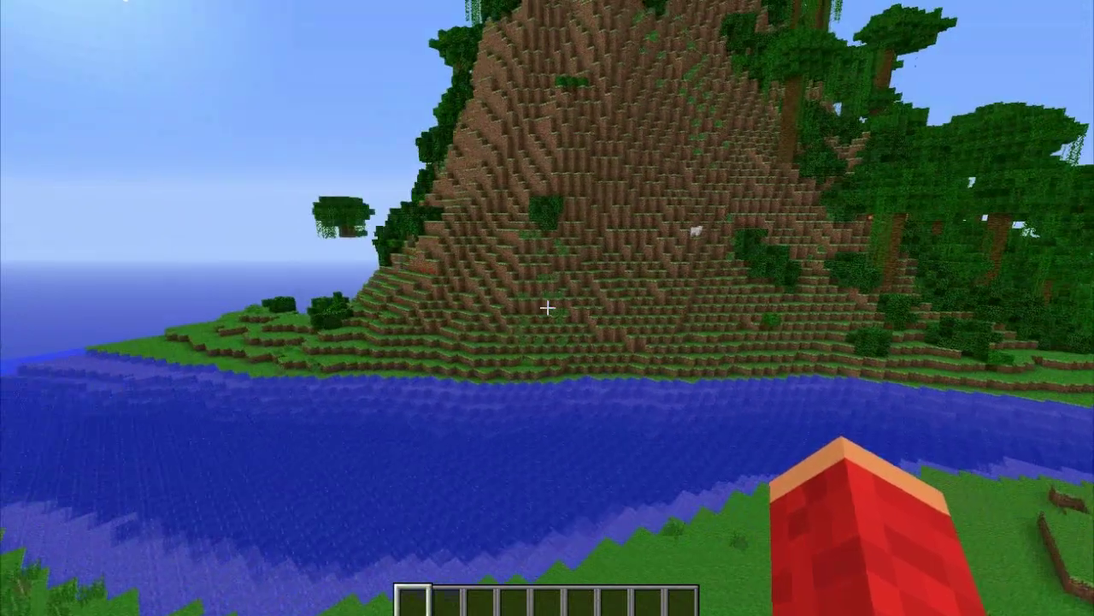